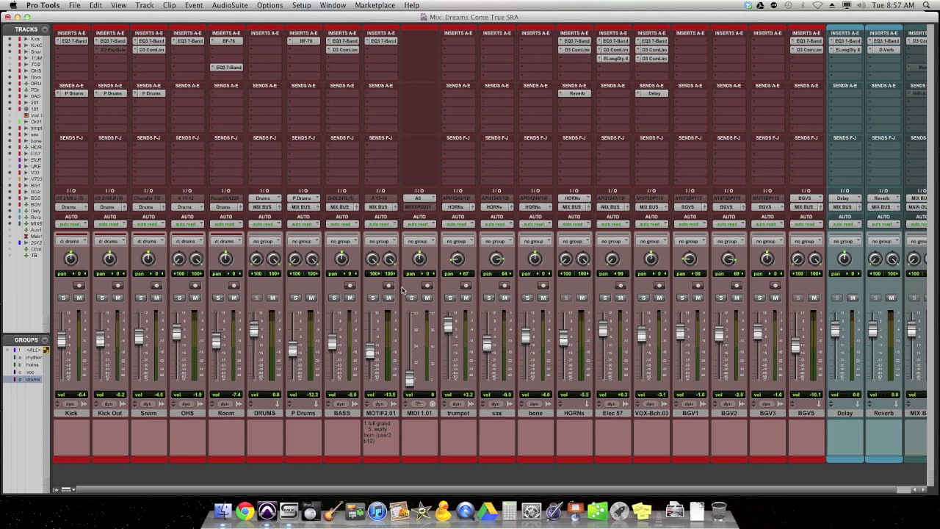
# Step: Open the Options menu to see that Pre-Fader Metering is checked
pyautogui.click(276, 4)
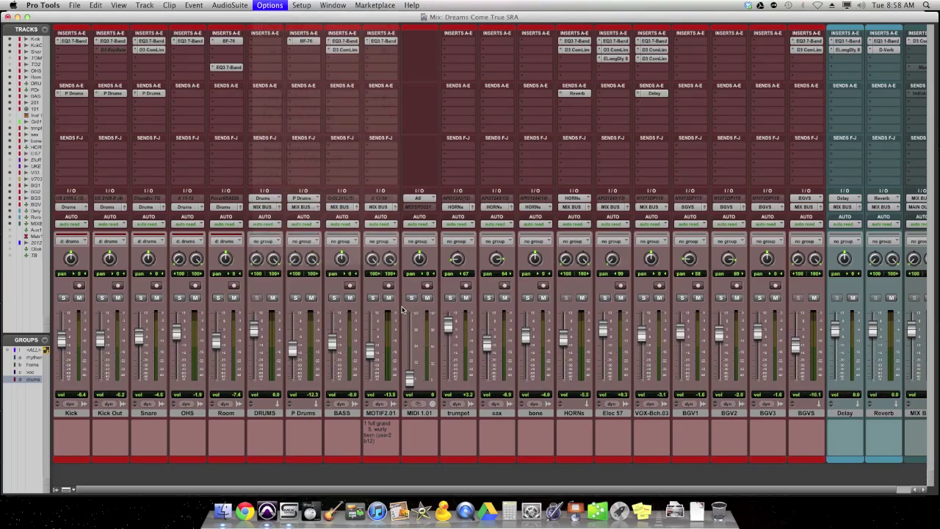
# Step: Dismiss the Options menu, reopen it, and close it again without changing any setting
pyautogui.click(402, 308)
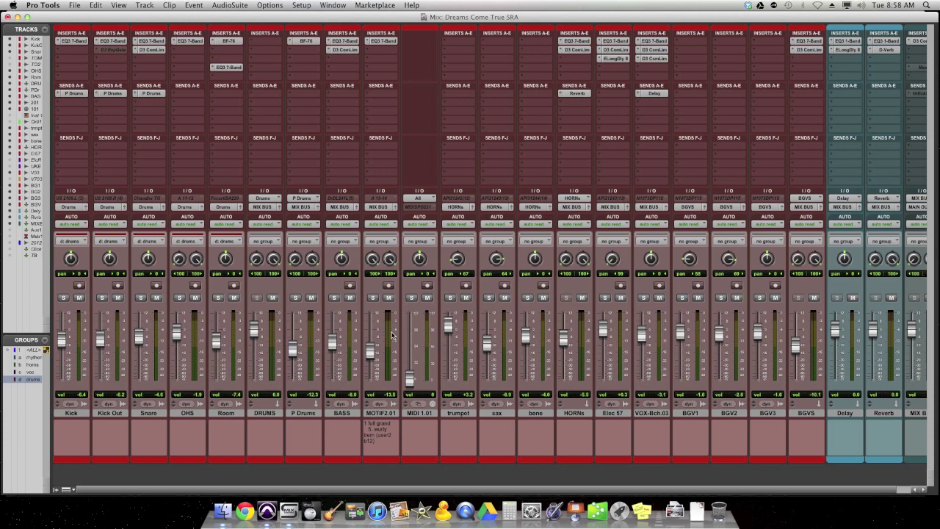
pyautogui.click(271, 5)
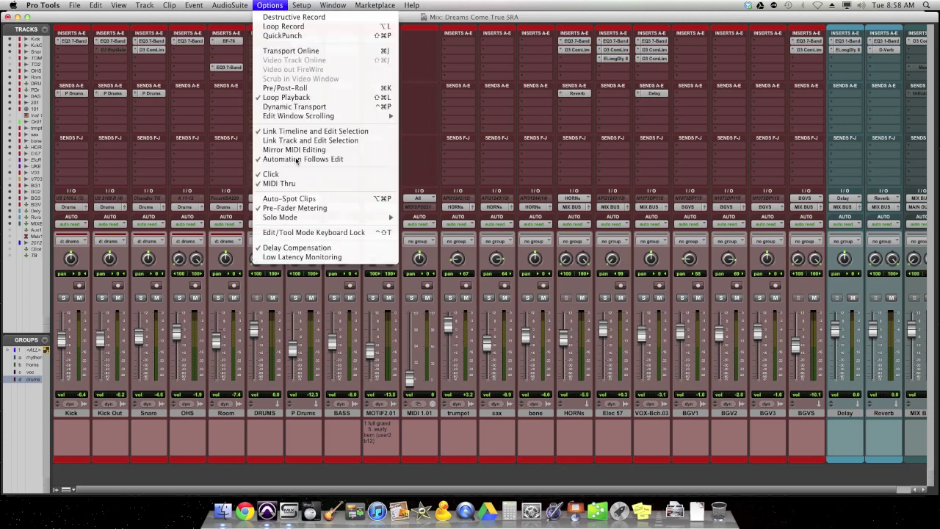
pyautogui.click(395, 322)
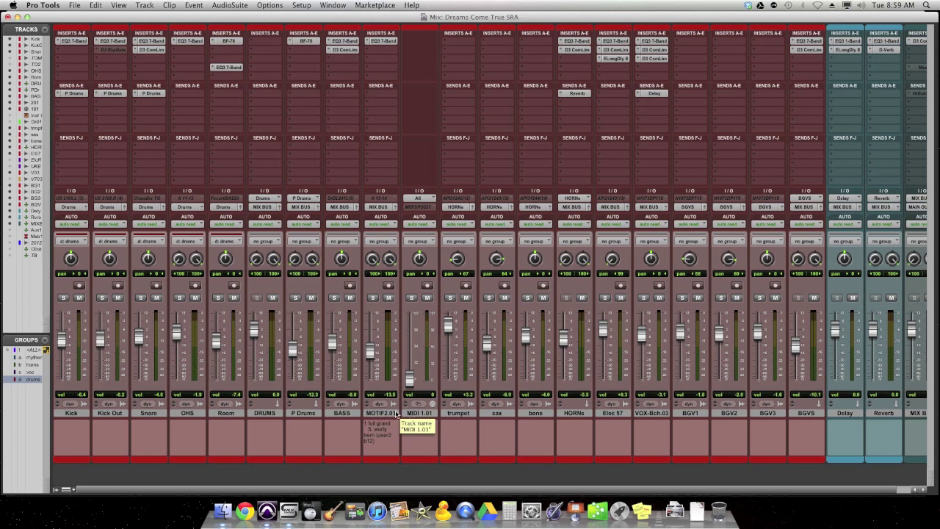
# Step: Add a new mono Audio 1 track after MOTIF2.01
pyautogui.click(391, 413)
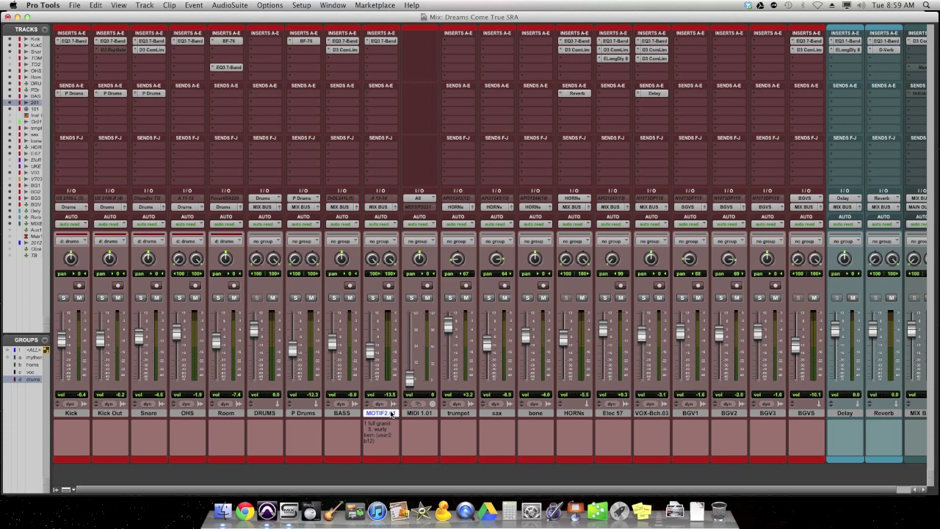
pyautogui.press('super+shift+n')
pyautogui.press('Return')
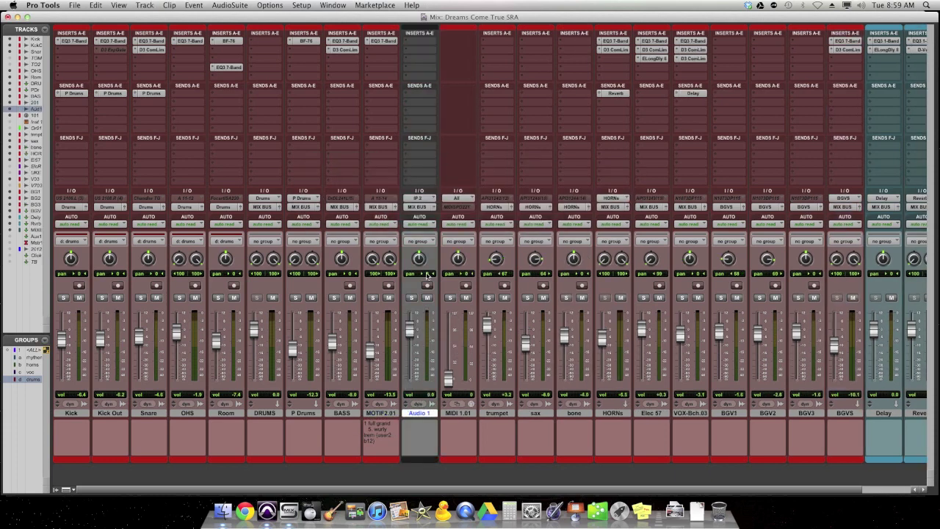
# Step: Set the Audio 1 input to IP 1 and arm the track for recording
pyautogui.click(420, 199)
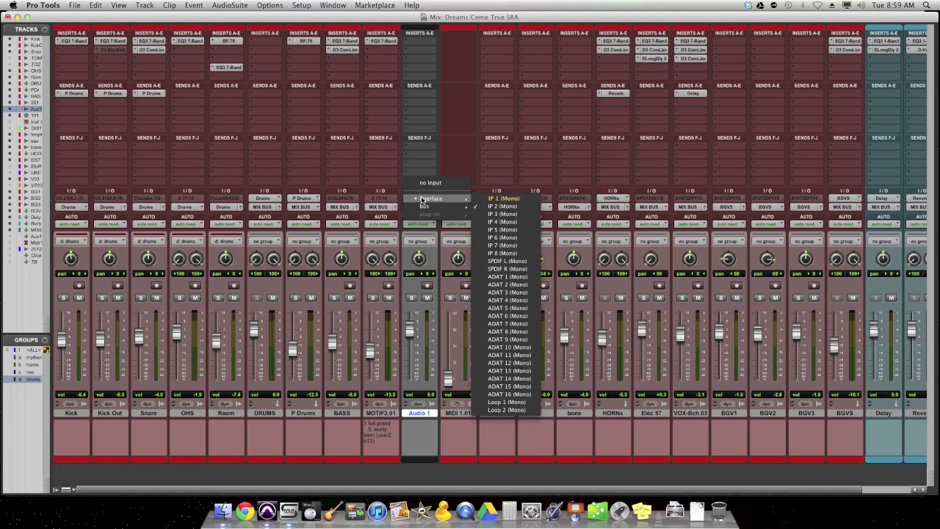
pyautogui.click(499, 200)
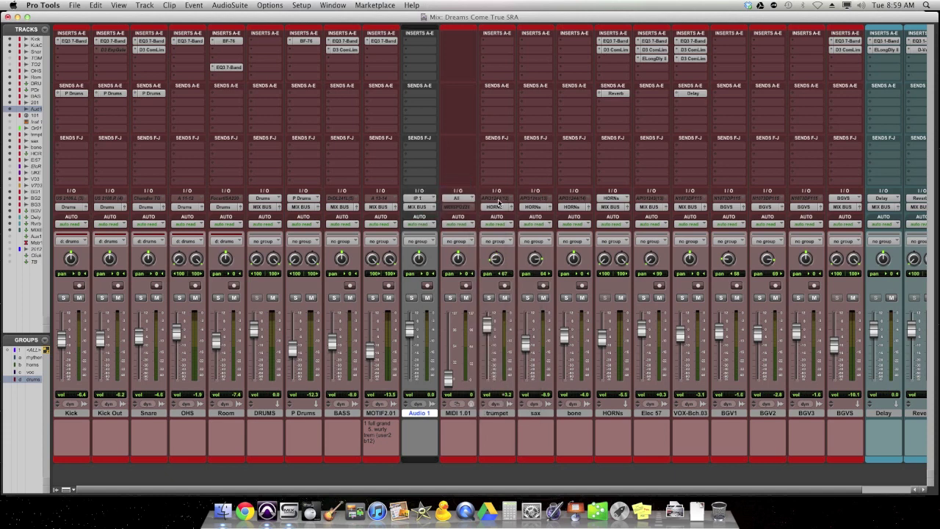
pyautogui.click(428, 286)
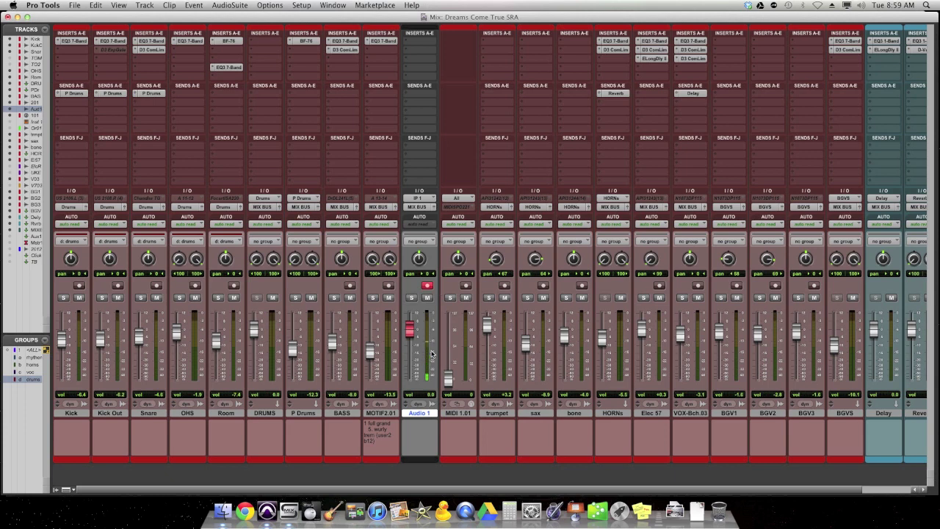
pyautogui.click(268, 6)
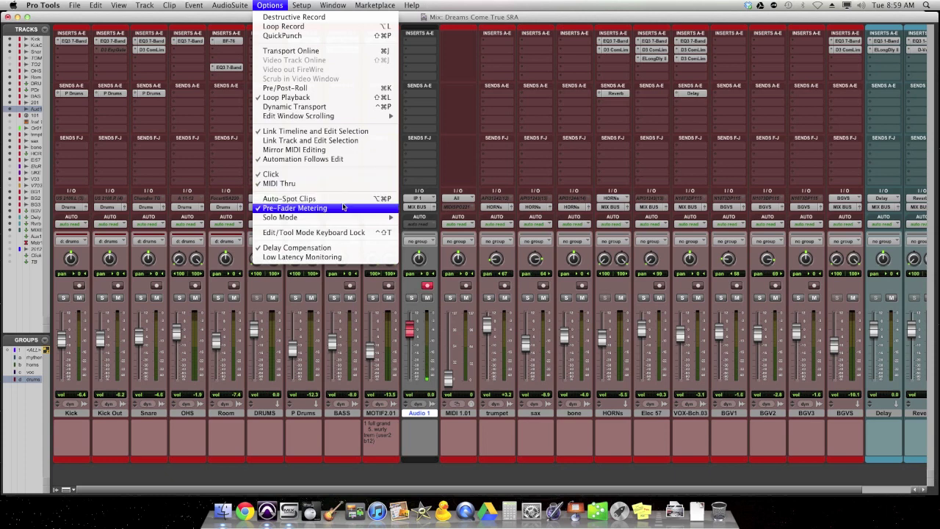
# Step: Dismiss the Options menu, leaving Pre-Fader Metering on
pyautogui.click(438, 314)
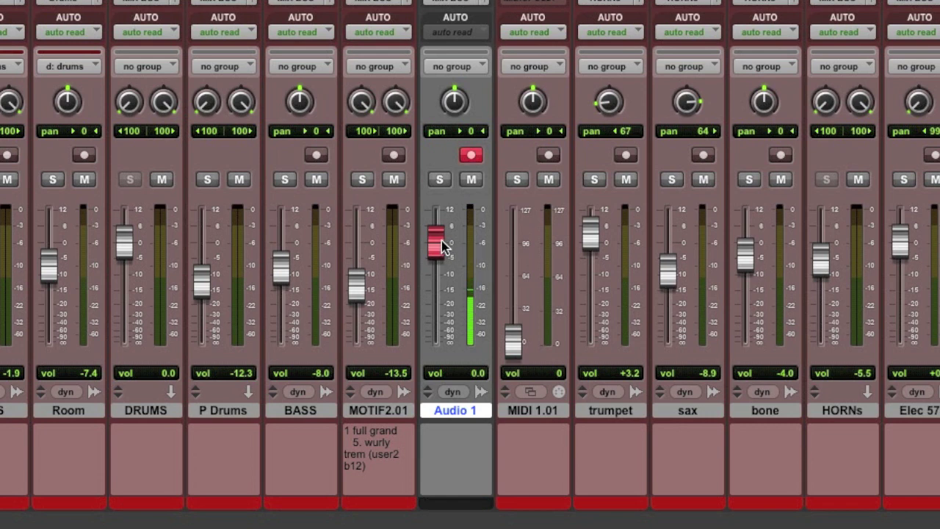
# Step: Pull the Audio 1 fader to -∞, reset it to 0.0 dB, and disarm recording
pyautogui.moveTo(441, 247); pyautogui.dragTo(440, 349)
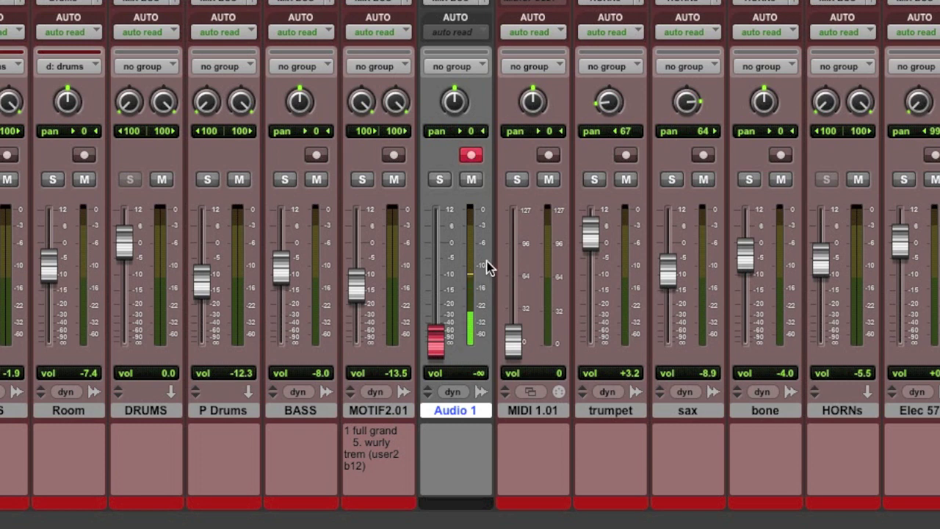
pyautogui.keyDown('alt'); pyautogui.click(436, 342); pyautogui.keyUp('alt')
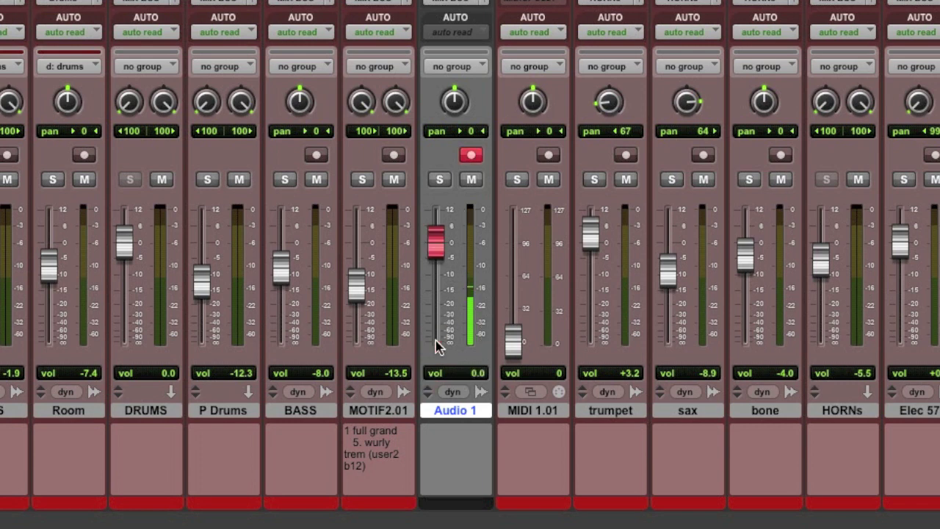
pyautogui.click(470, 155)
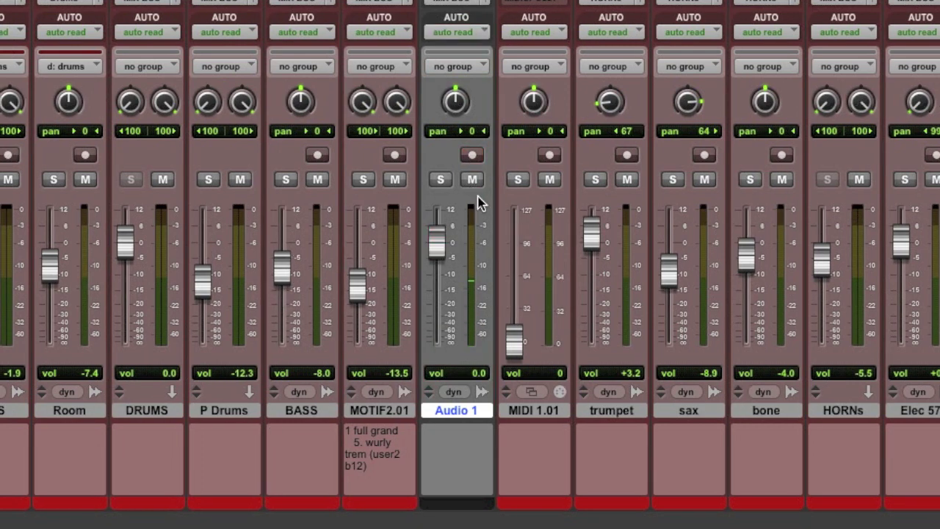
pyautogui.rightClick(470, 409)
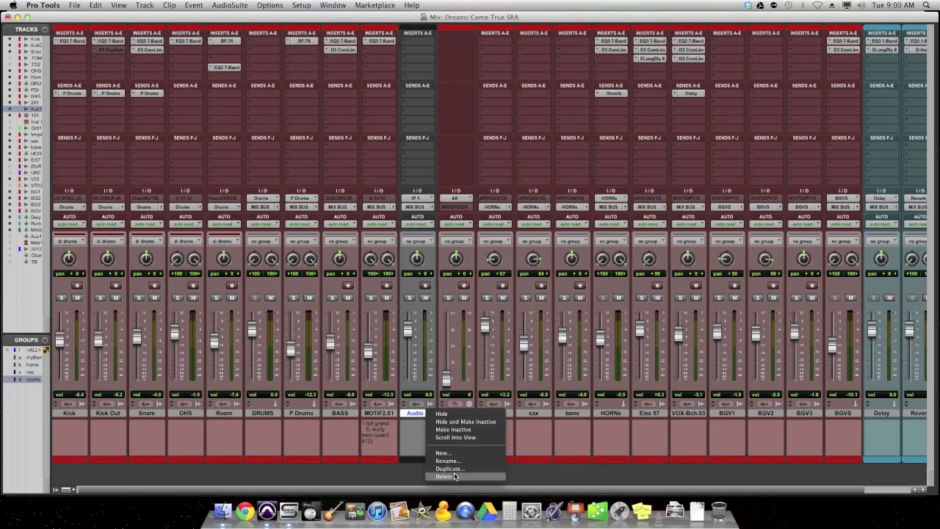
# Step: Delete Audio 1, check Pre-Fader Metering in Options, and toggle to the Edit window and back
pyautogui.click(455, 484)
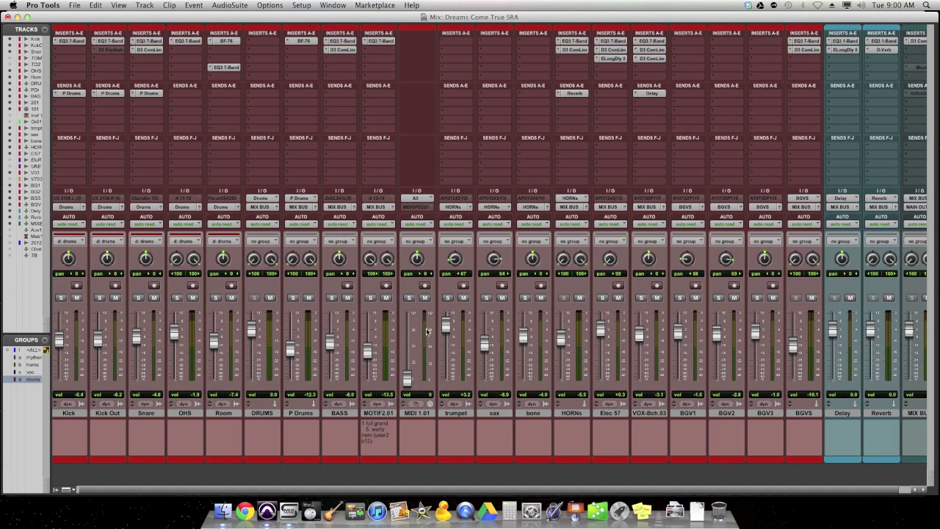
pyautogui.click(279, 5)
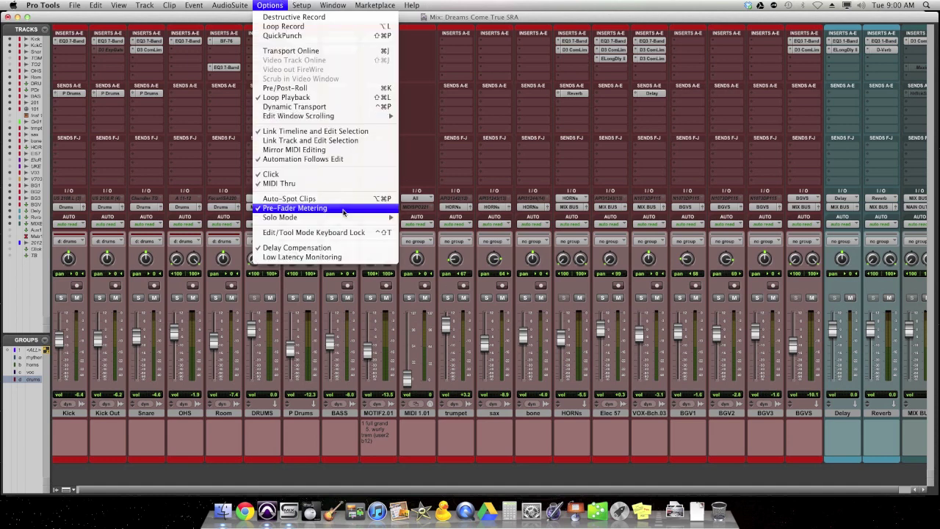
pyautogui.click(417, 308)
pyautogui.press('super+equal')
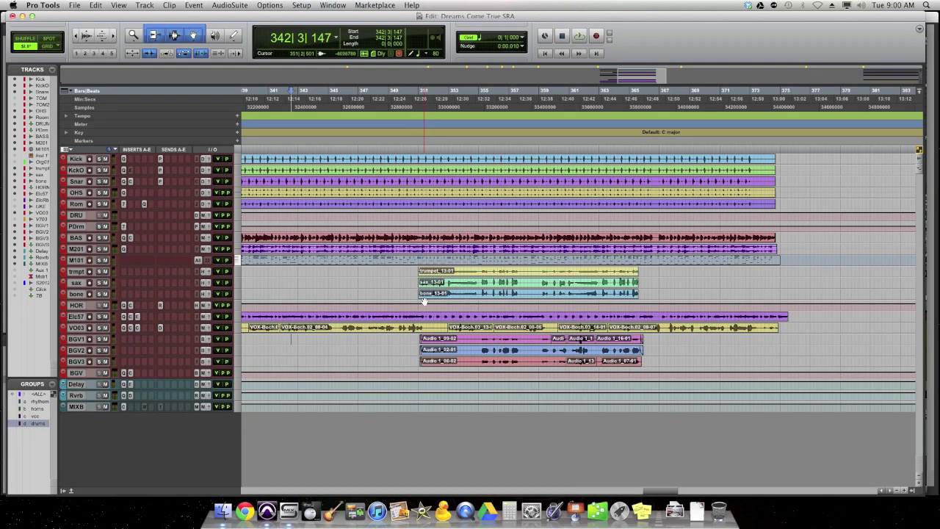
pyautogui.press('super+equal')
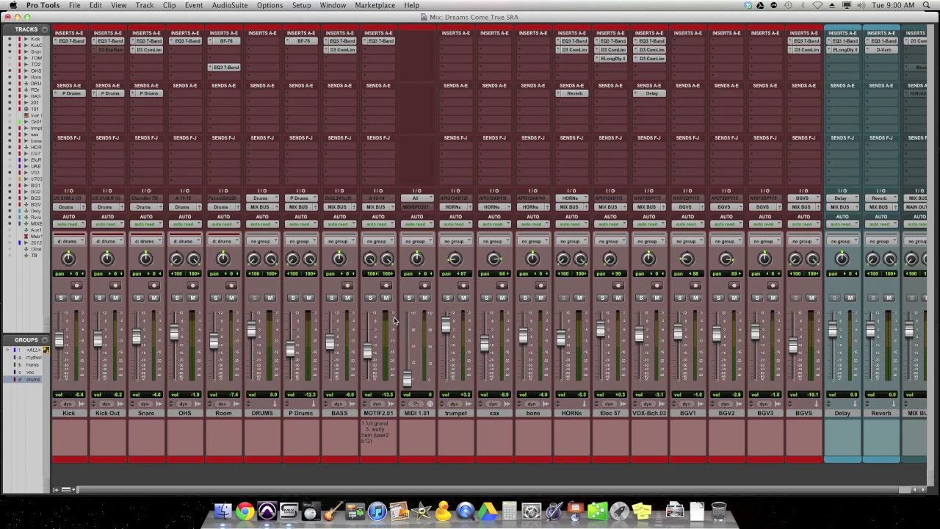
pyautogui.click(273, 5)
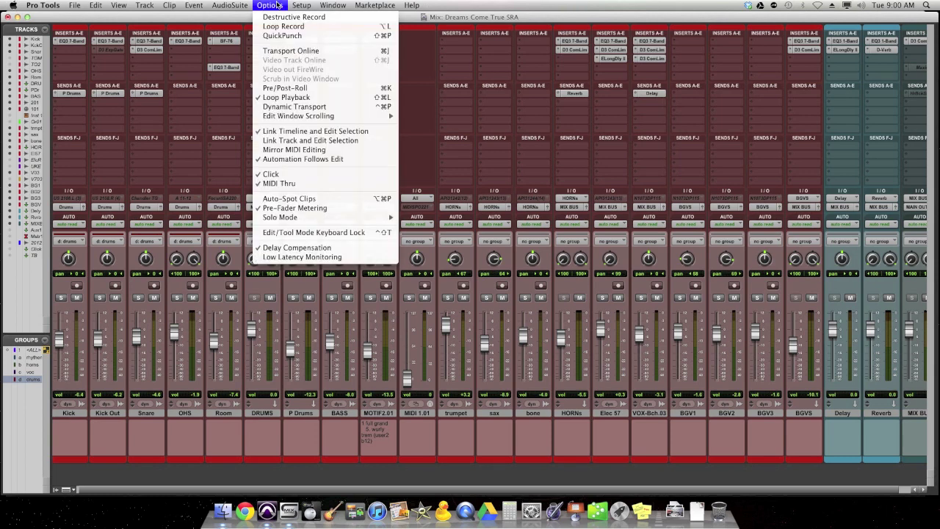
pyautogui.click(322, 194)
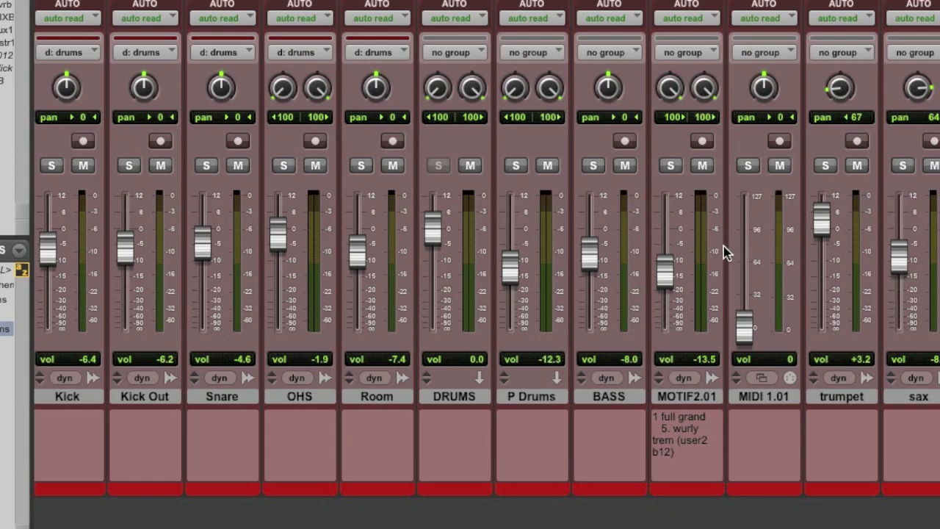
pyautogui.hscroll(2, 726, 252)
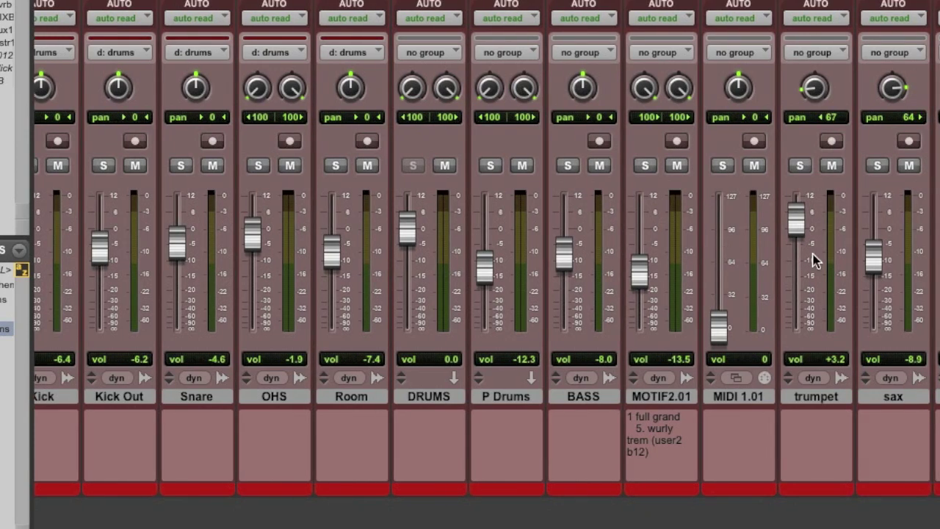
pyautogui.hscroll(-2, 799, 297)
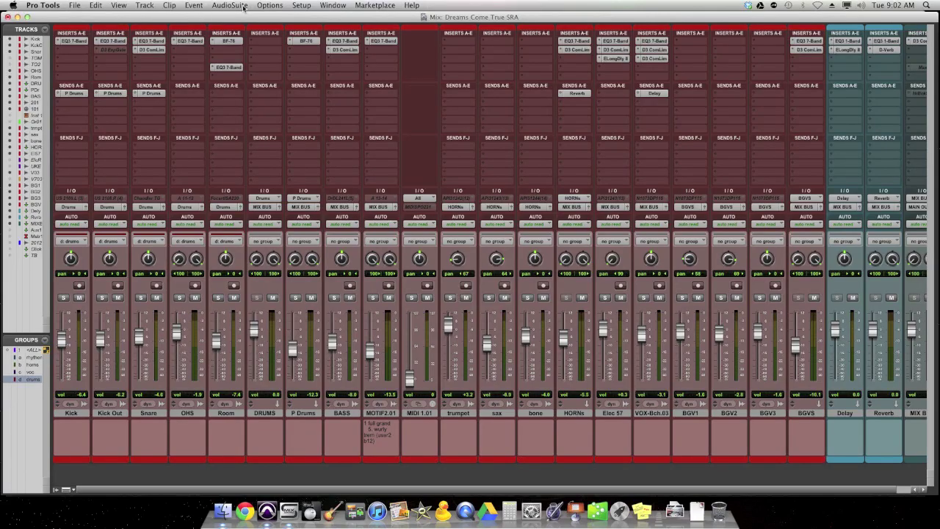
pyautogui.click(238, 6)
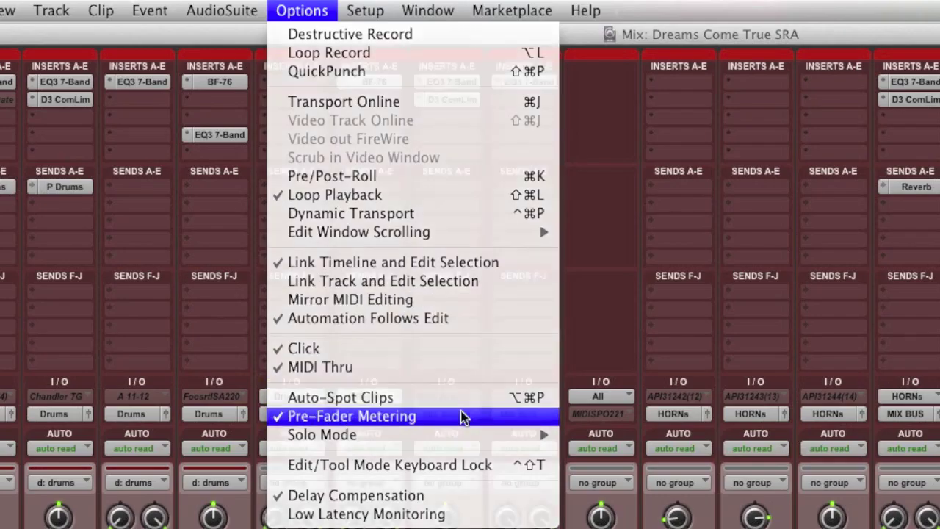
# Step: Uncheck Pre-Fader Metering in Options, then reopen the menu to confirm it is off
pyautogui.click(464, 417)
pyautogui.click(301, 12)
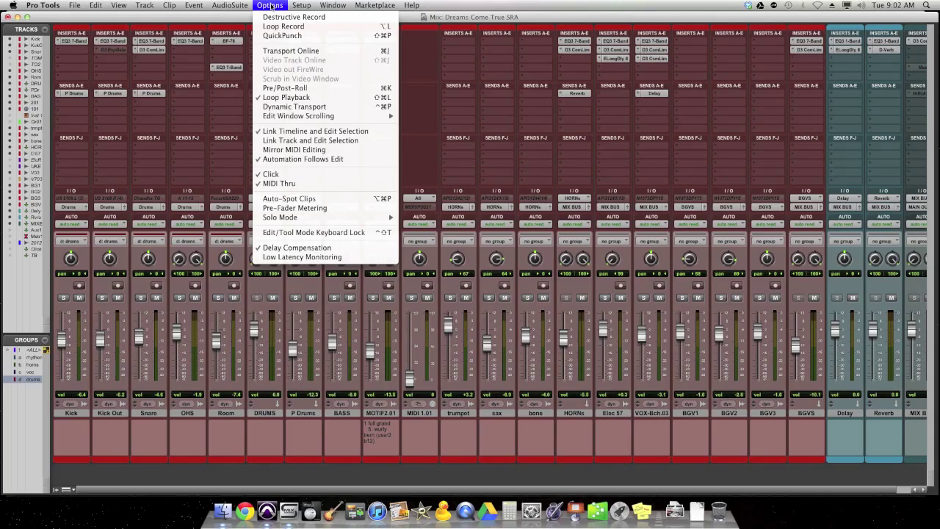
pyautogui.click(302, 12)
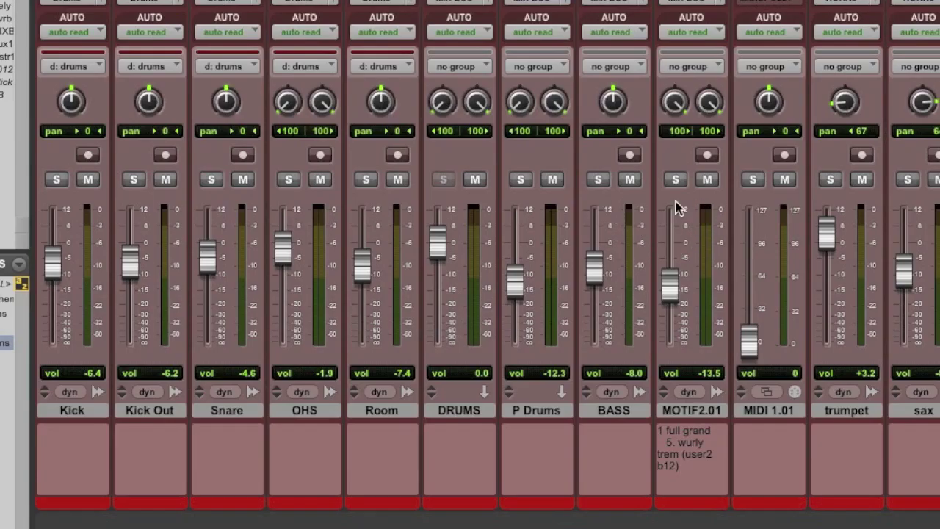
# Step: Start playback with the spacebar to watch the post-fader meters
pyautogui.press('space')
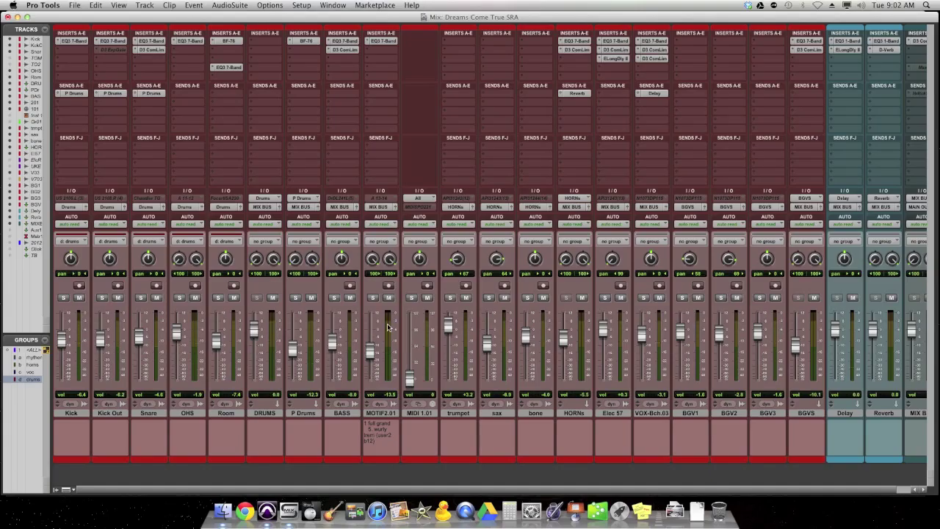
pyautogui.click(383, 41)
pyautogui.click(345, 42)
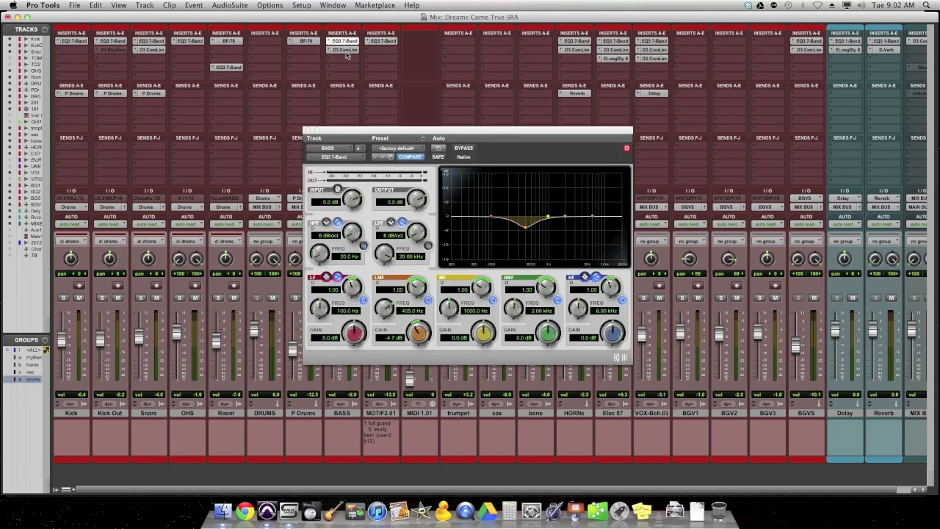
pyautogui.click(345, 51)
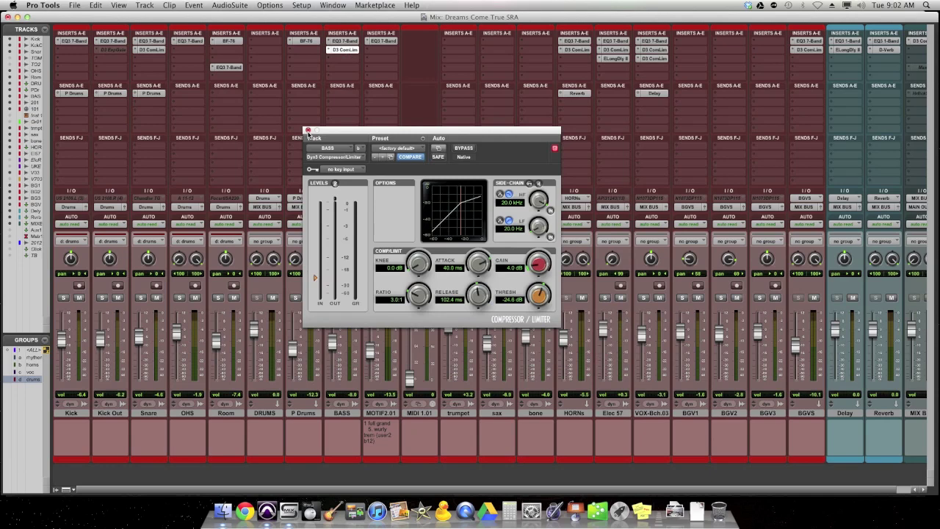
pyautogui.click(308, 131)
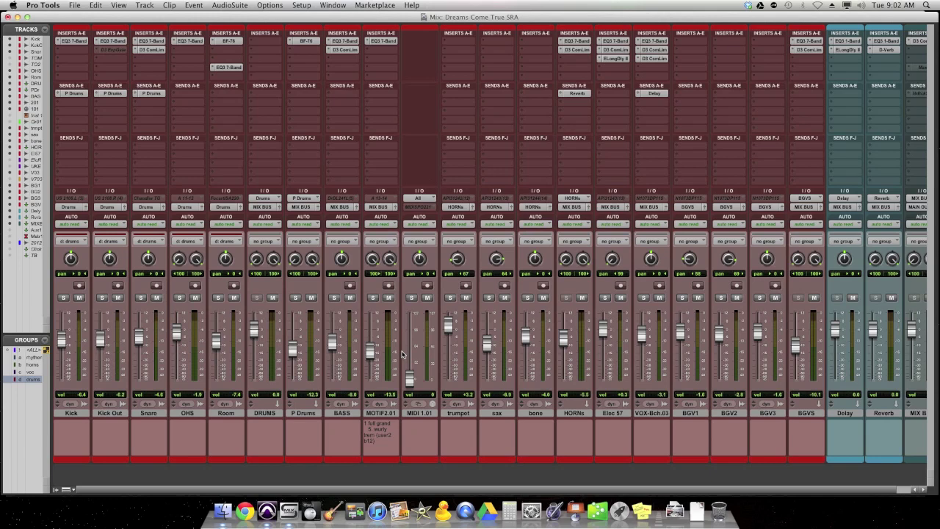
# Step: Open the Options menu, showing Pre-Fader Metering switched off
pyautogui.hscroll(1, 408, 355)
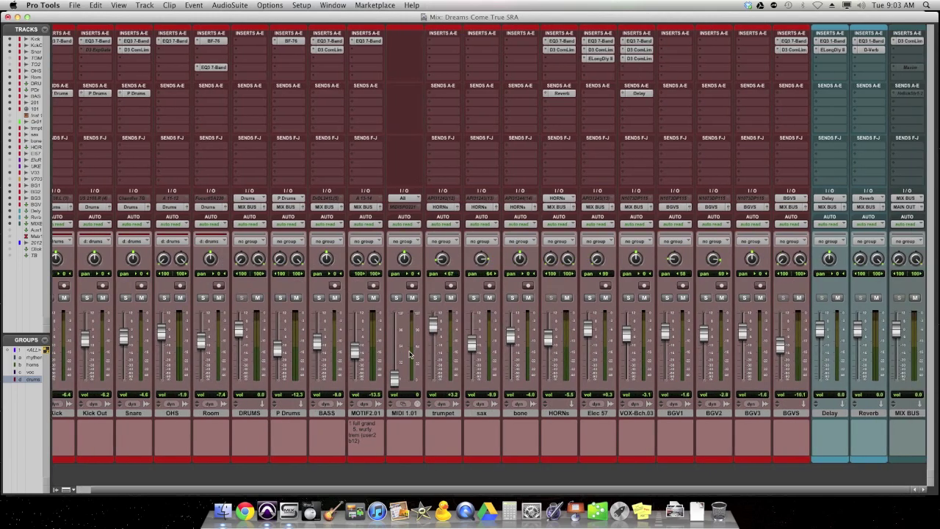
pyautogui.hscroll(-1, 443, 356)
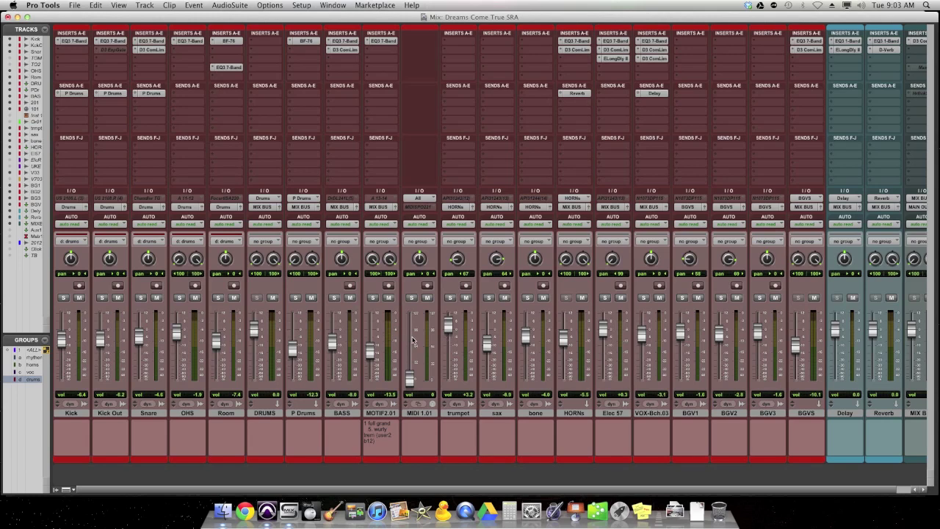
pyautogui.click(266, 5)
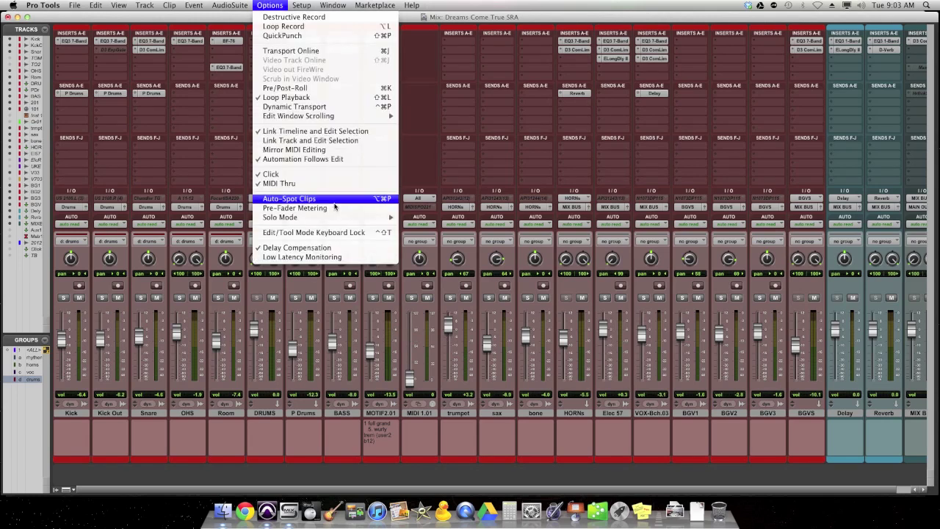
# Step: Re-enable Pre-Fader Metering in the Options menu so the meters read pre-fader again
pyautogui.click(456, 22)
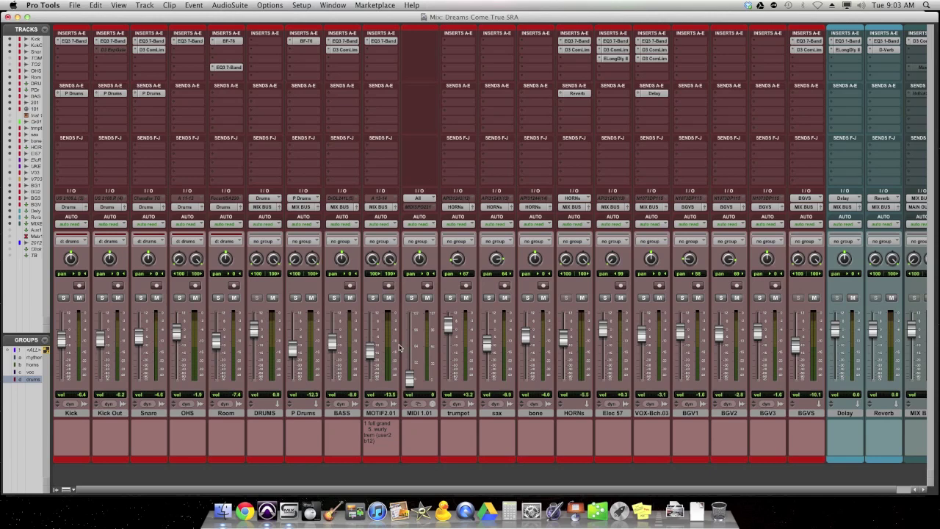
pyautogui.click(269, 5)
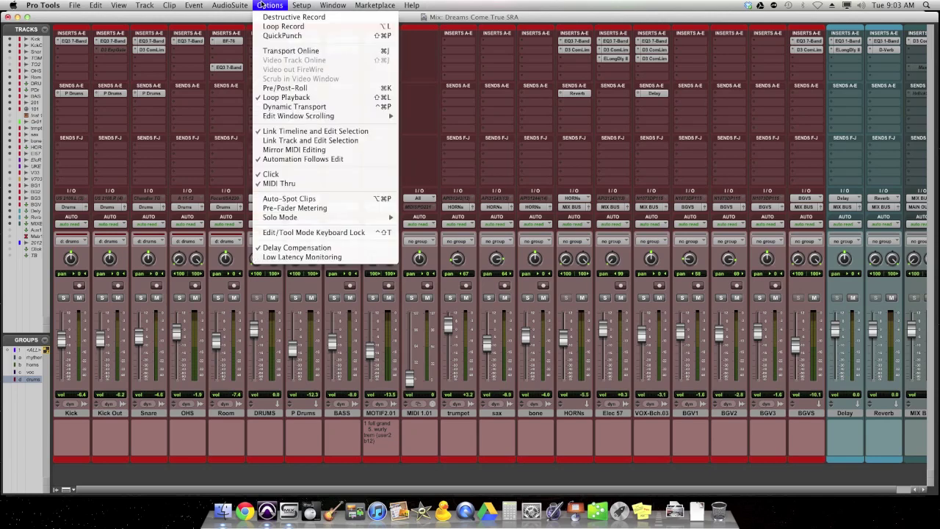
pyautogui.click(382, 210)
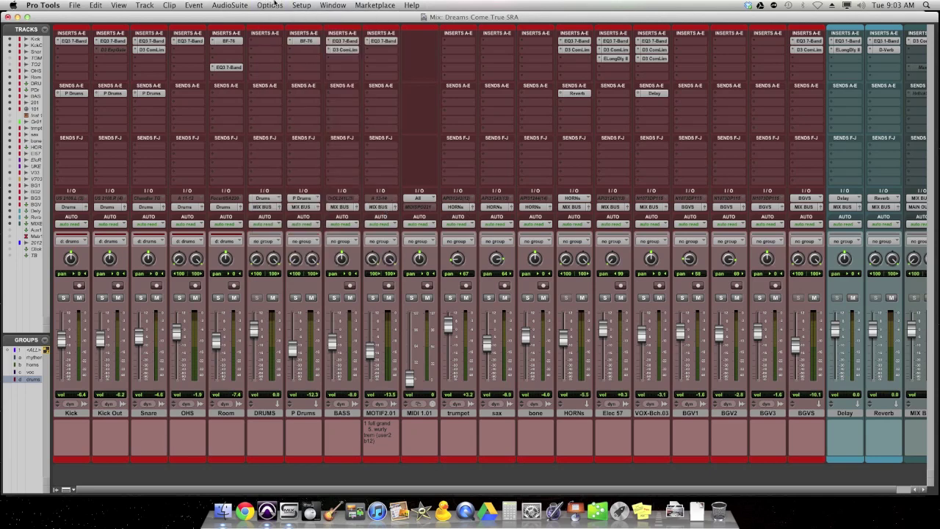
pyautogui.click(274, 5)
pyautogui.click(353, 210)
pyautogui.hscroll(2, 399, 335)
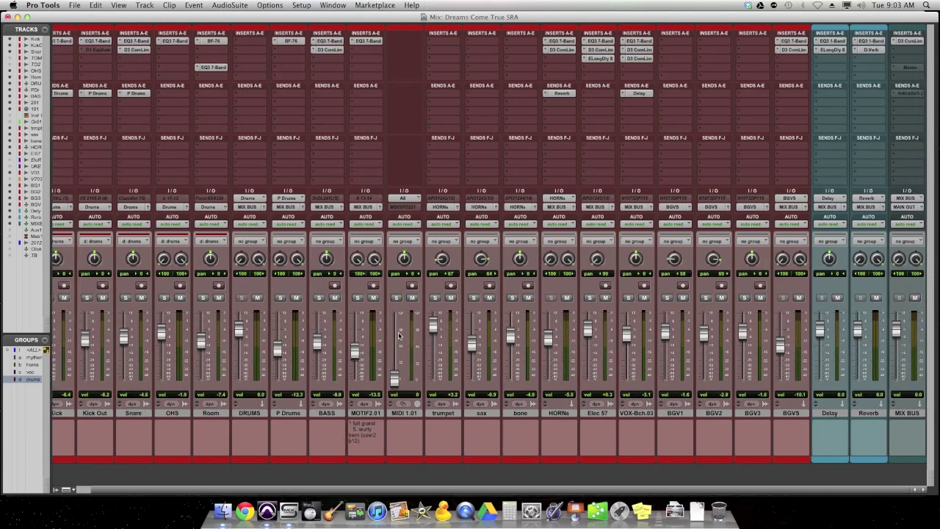